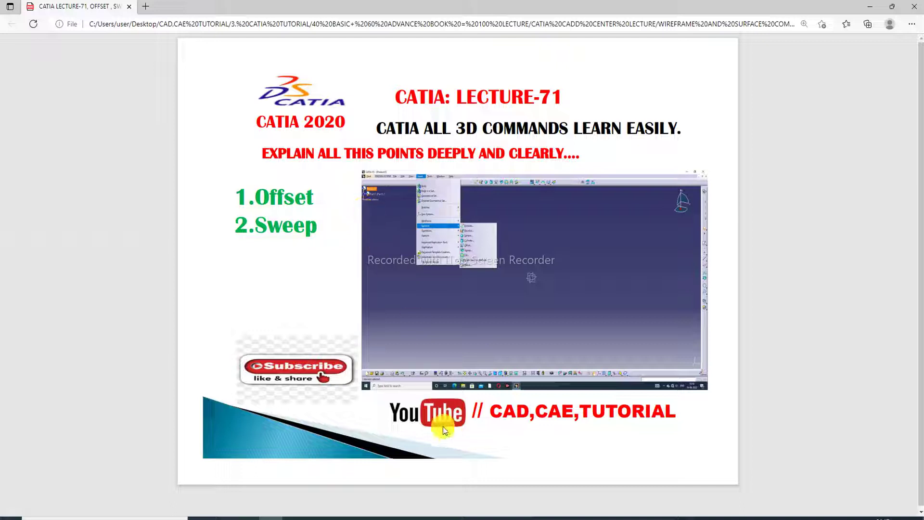
- Bring the Part1 window forward and hide the yz and zx planes
mouse_move(411, 518)
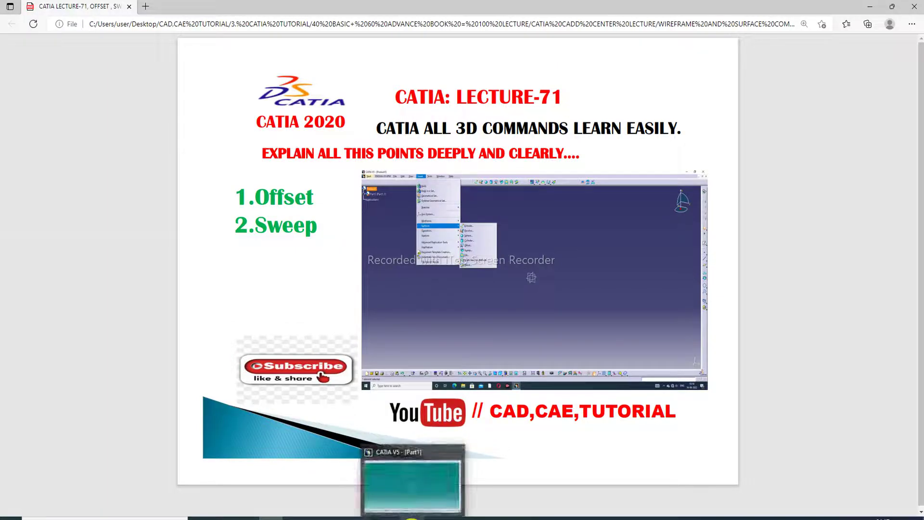
click(418, 503)
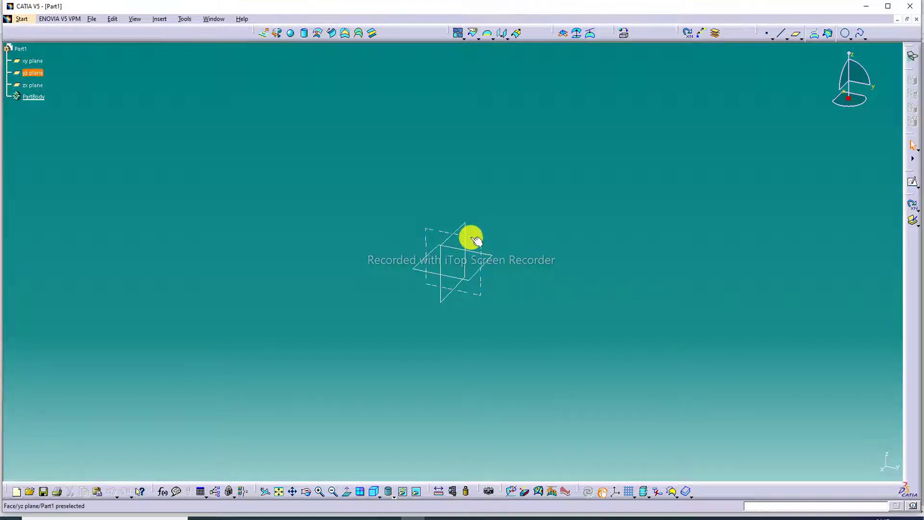
right_click(475, 239)
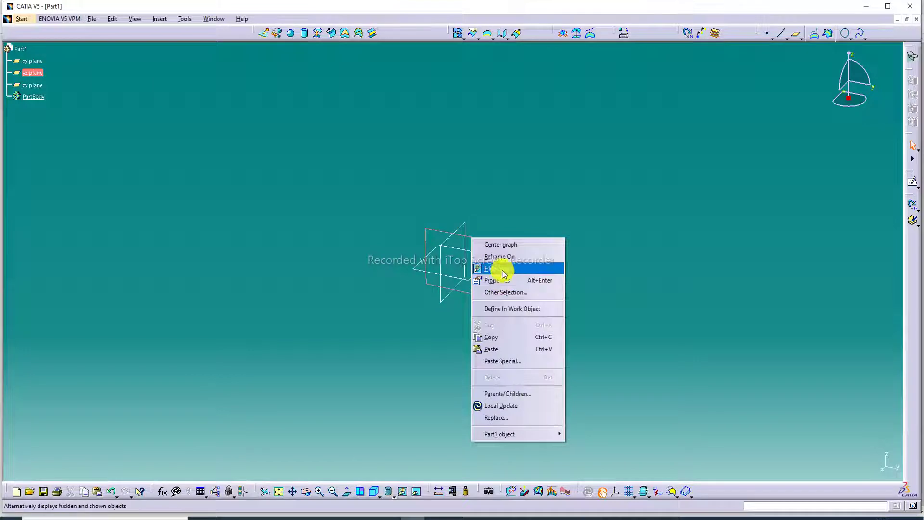
click(495, 266)
right_click(463, 226)
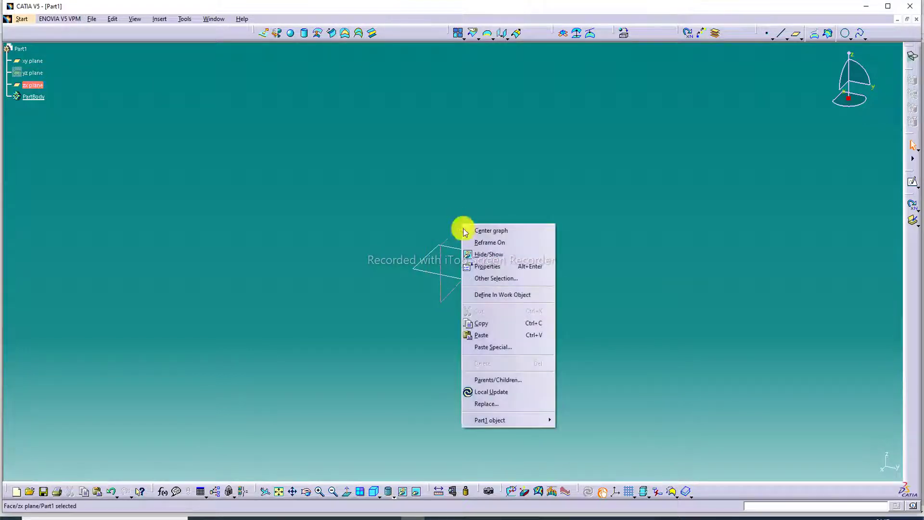
click(508, 254)
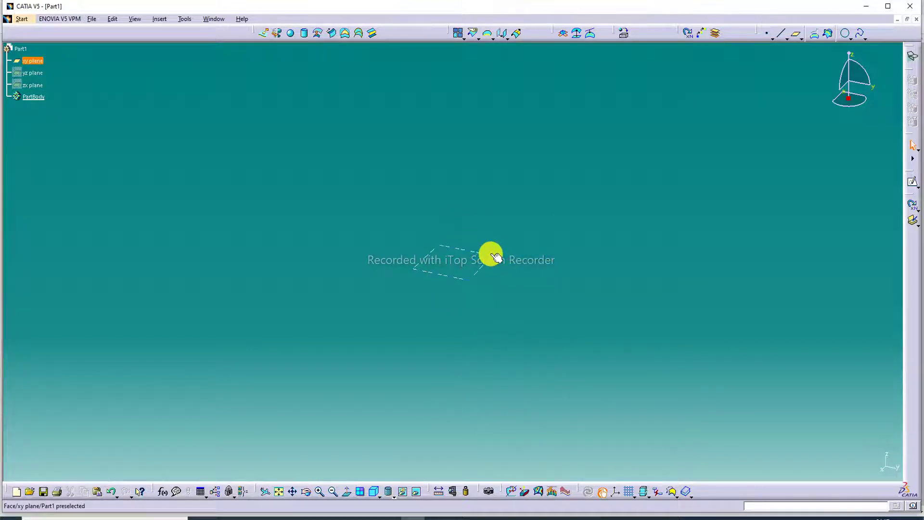
- Start a sketch on the xy plane and draw a vertical line upward from the origin
click(493, 256)
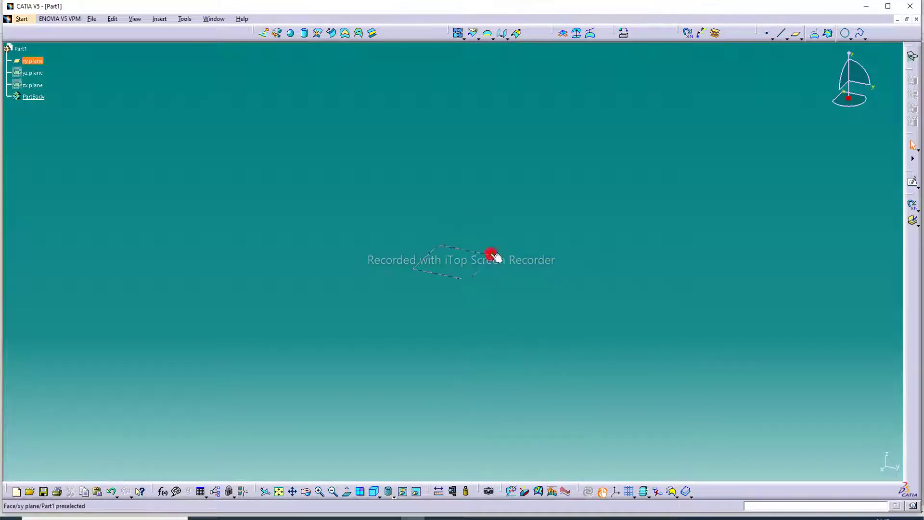
click(914, 186)
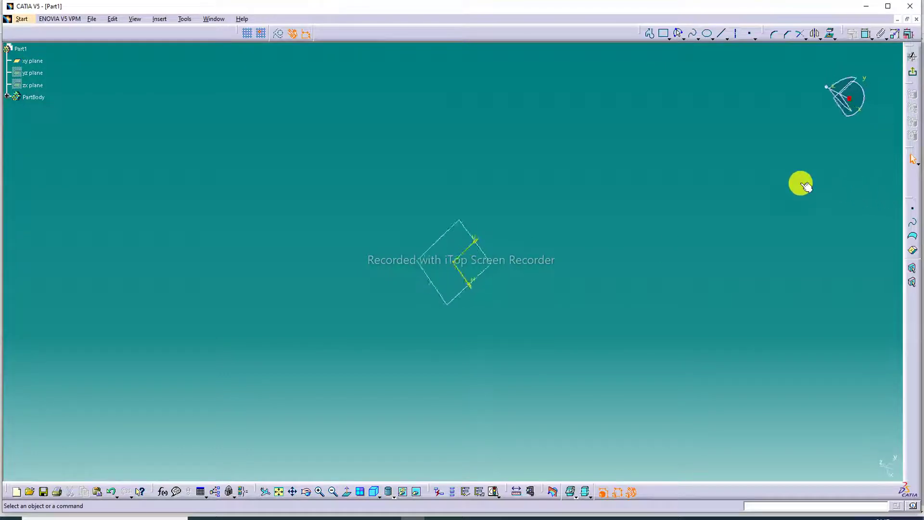
click(649, 35)
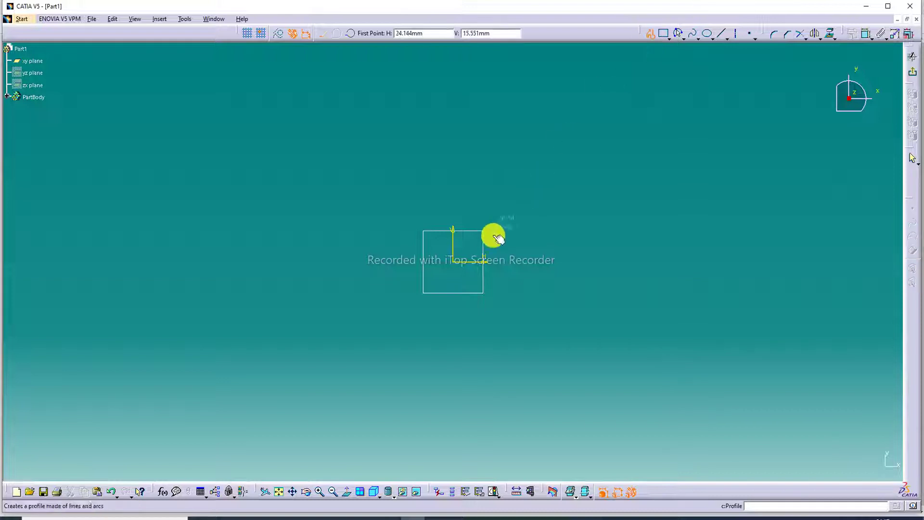
click(454, 263)
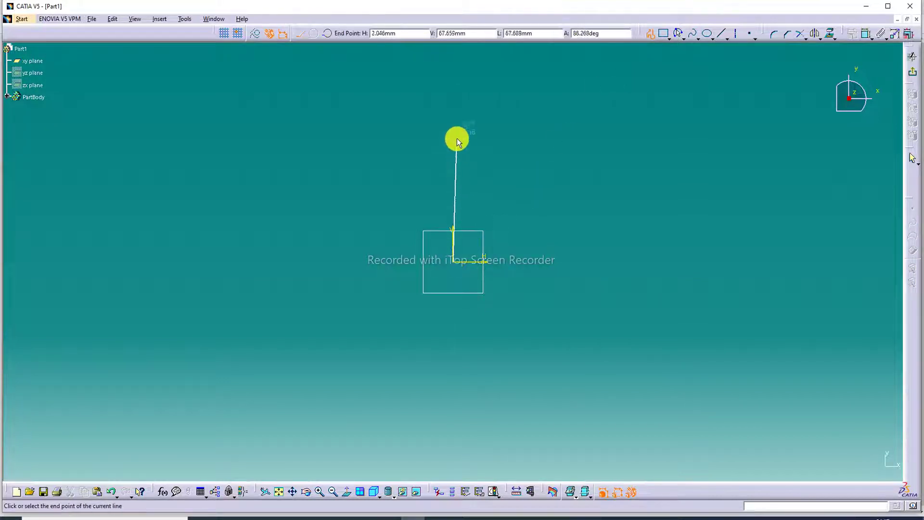
click(450, 95)
right_click(512, 101)
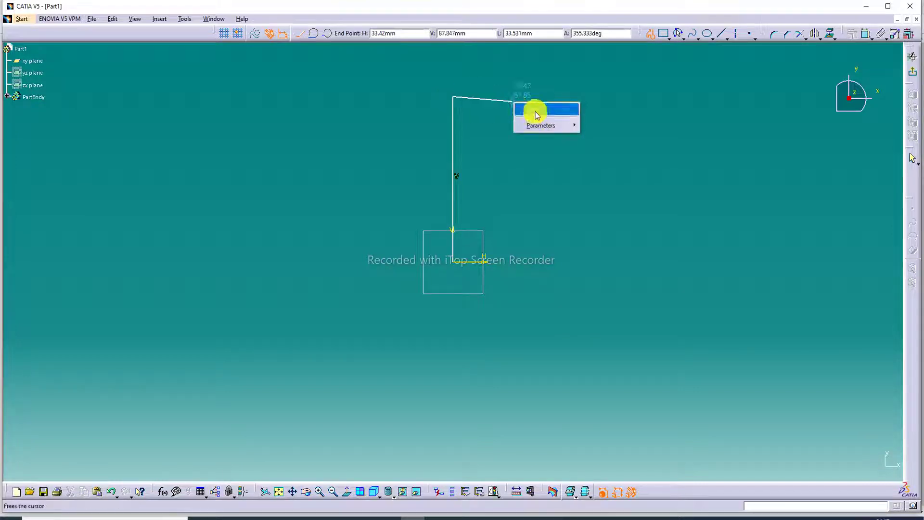
click(651, 33)
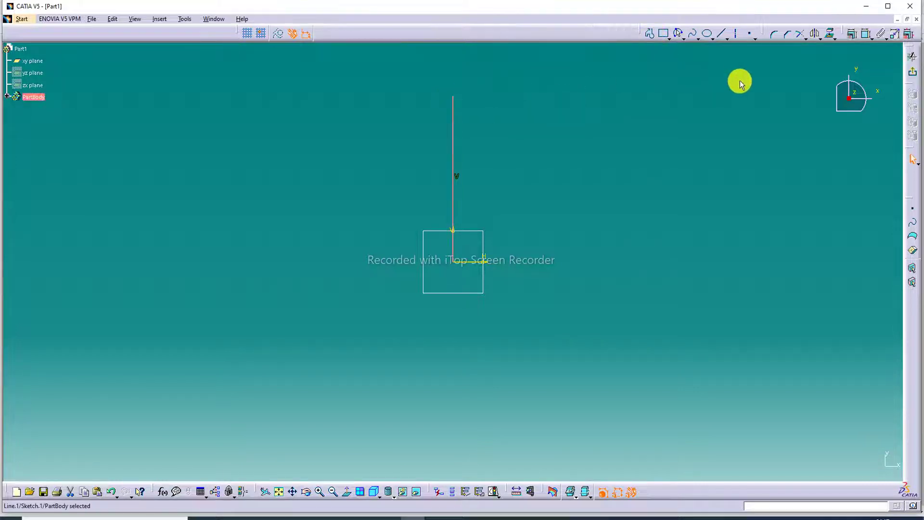
- Constrain the vertical line's length to 120 mm and exit the sketch
click(869, 37)
click(452, 153)
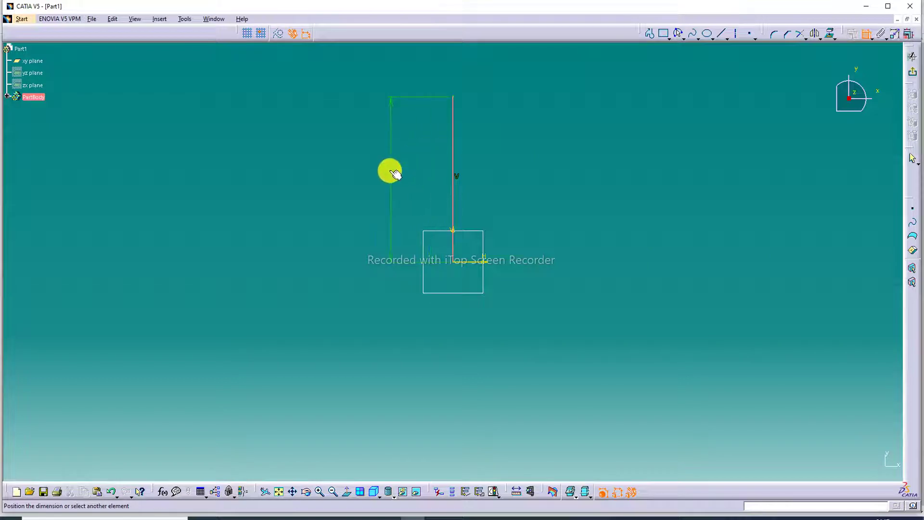
click(390, 166)
double_click(390, 168)
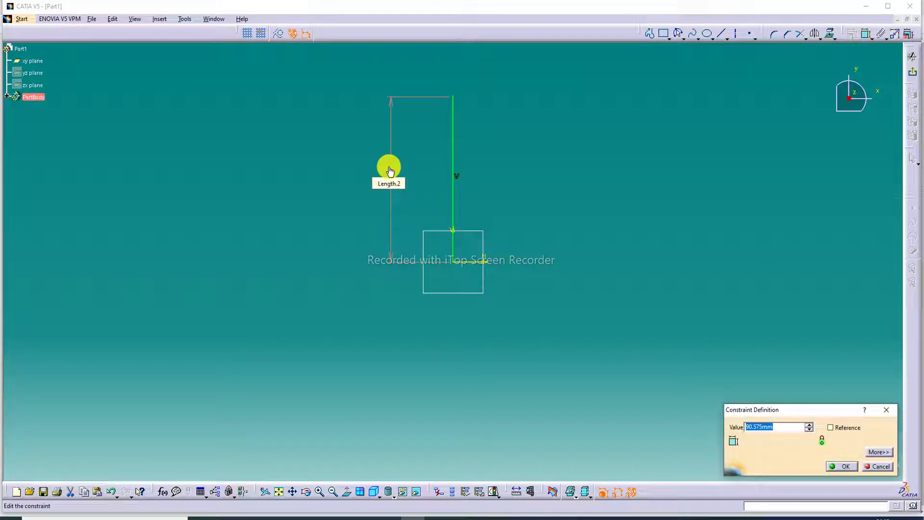
text(120)
key(Return)
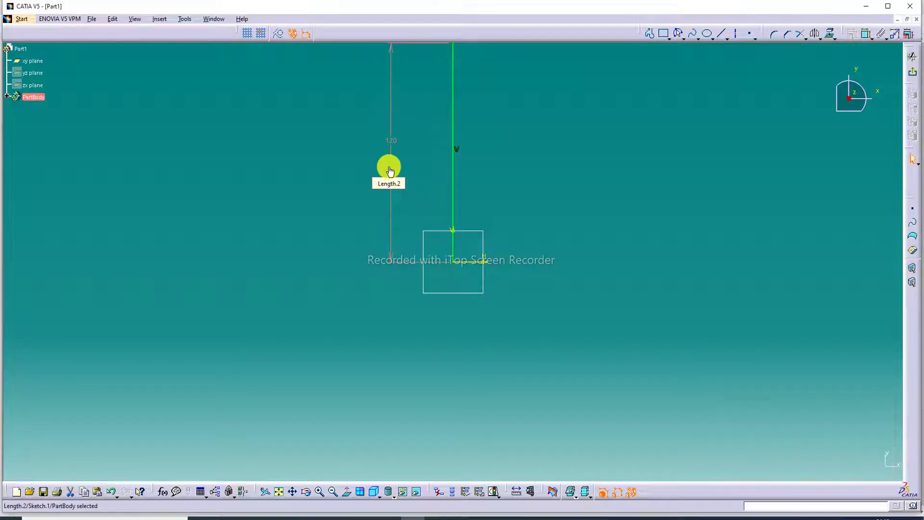
click(548, 165)
click(278, 488)
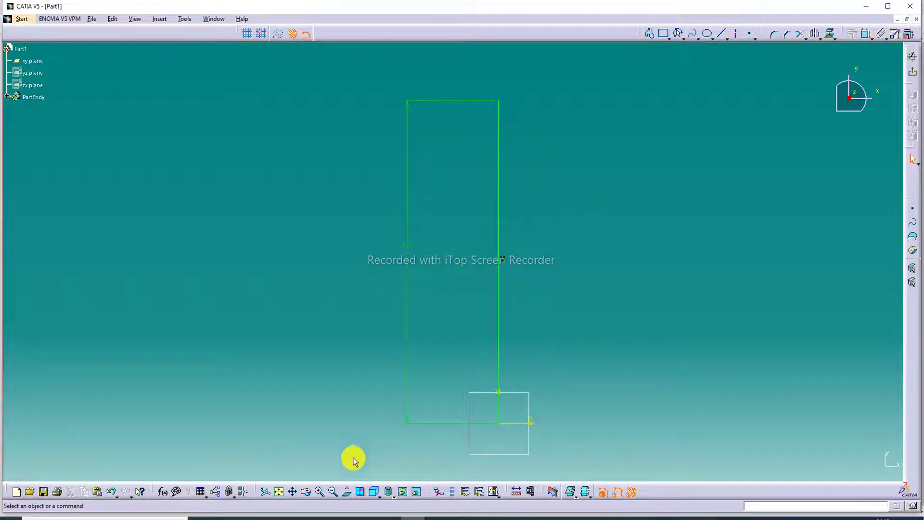
click(332, 492)
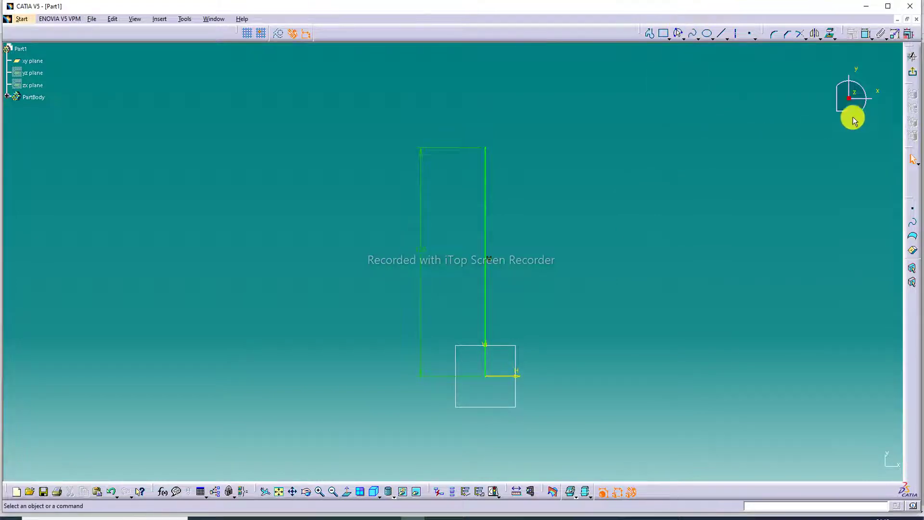
click(911, 57)
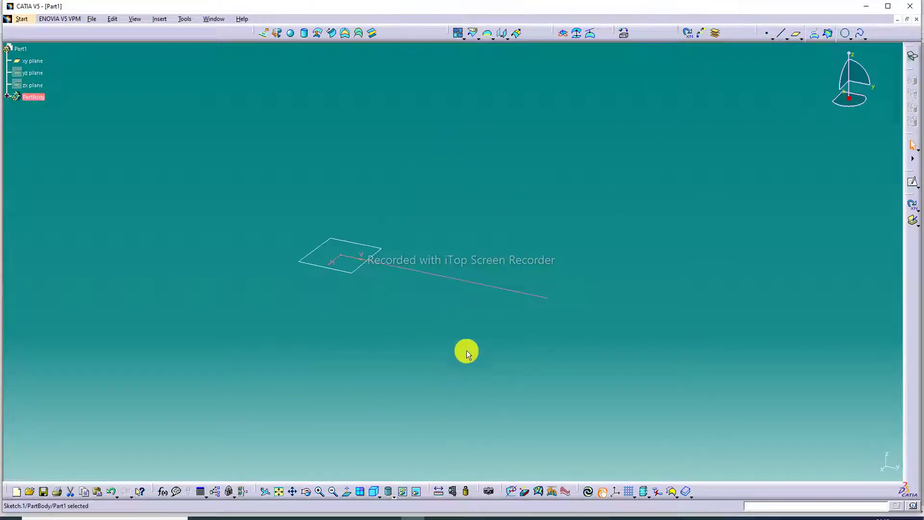
- Open a new xy-plane sketch and draw a three-point arc right of the vertical line
click(380, 250)
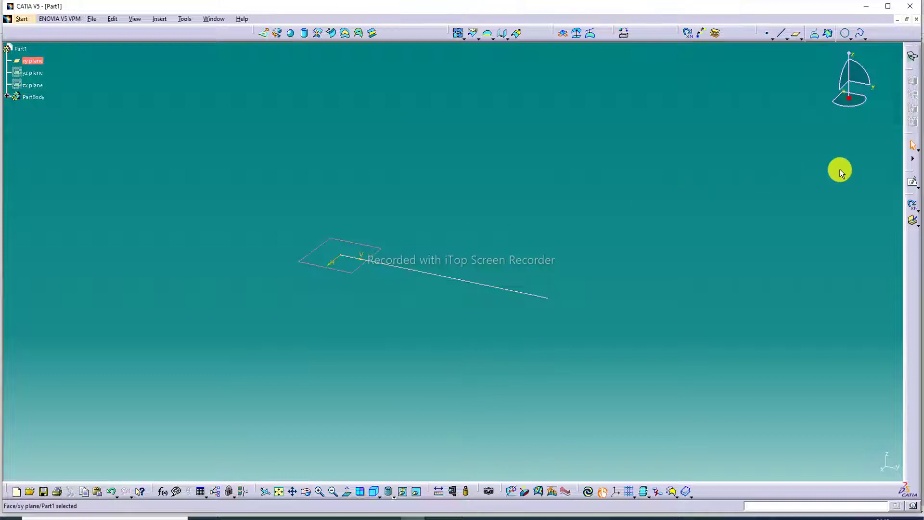
click(912, 182)
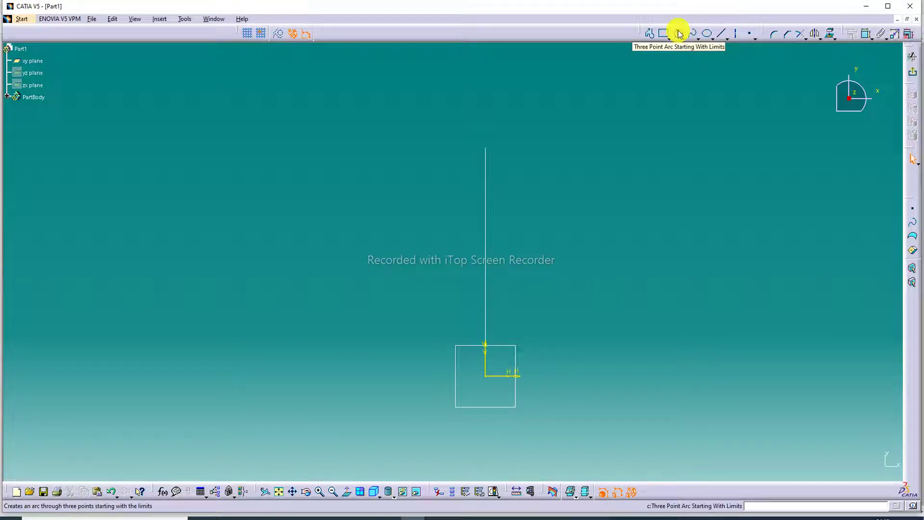
click(679, 33)
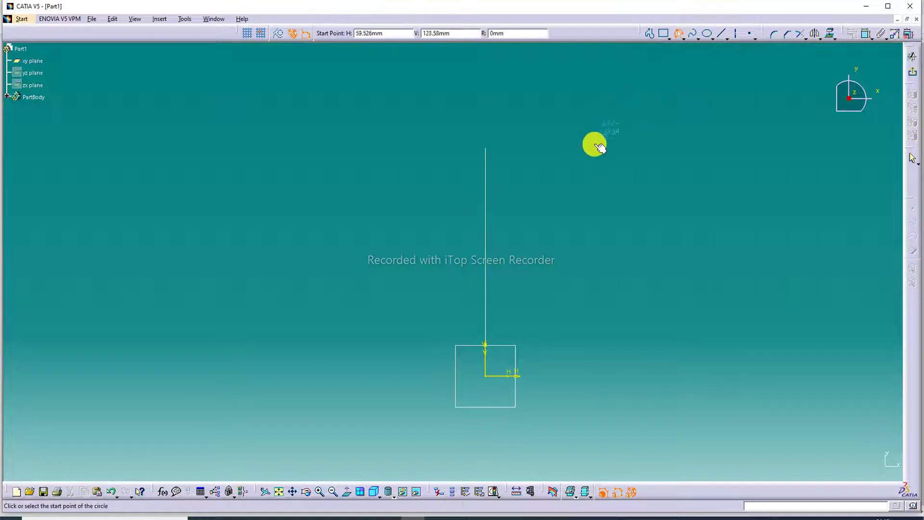
click(631, 142)
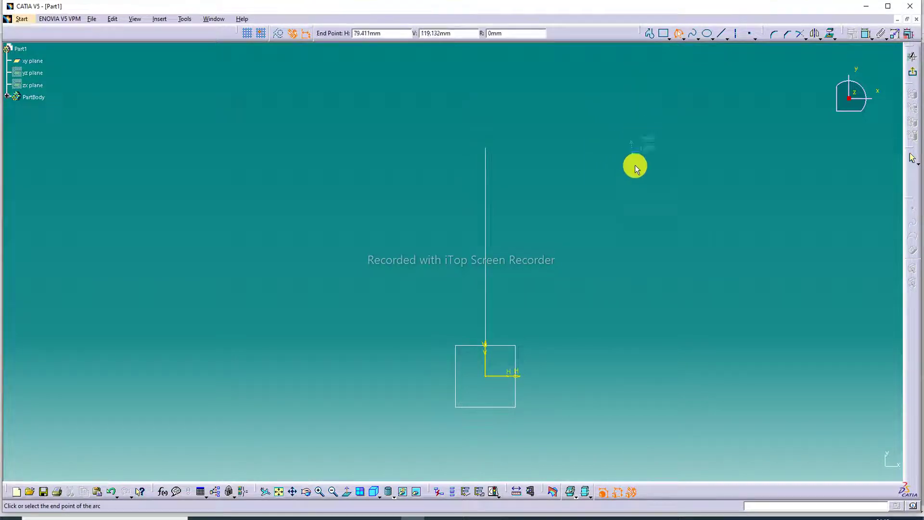
click(631, 250)
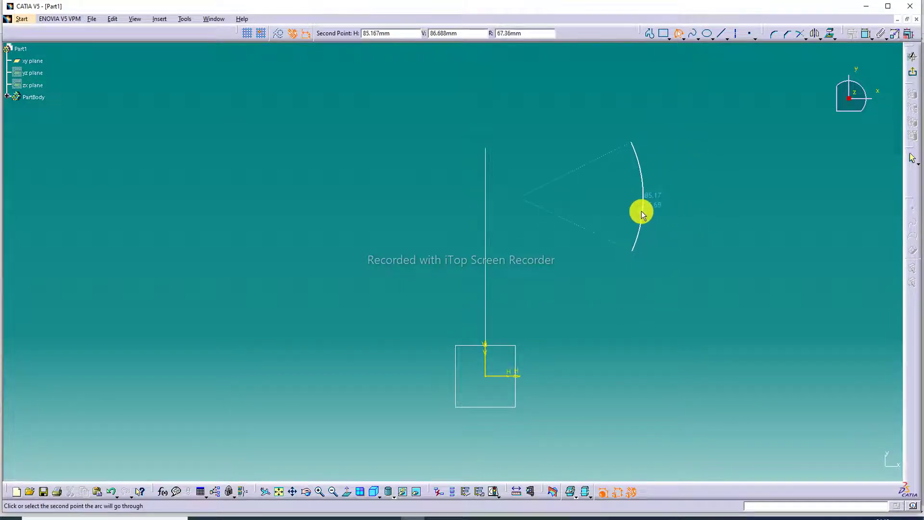
click(641, 211)
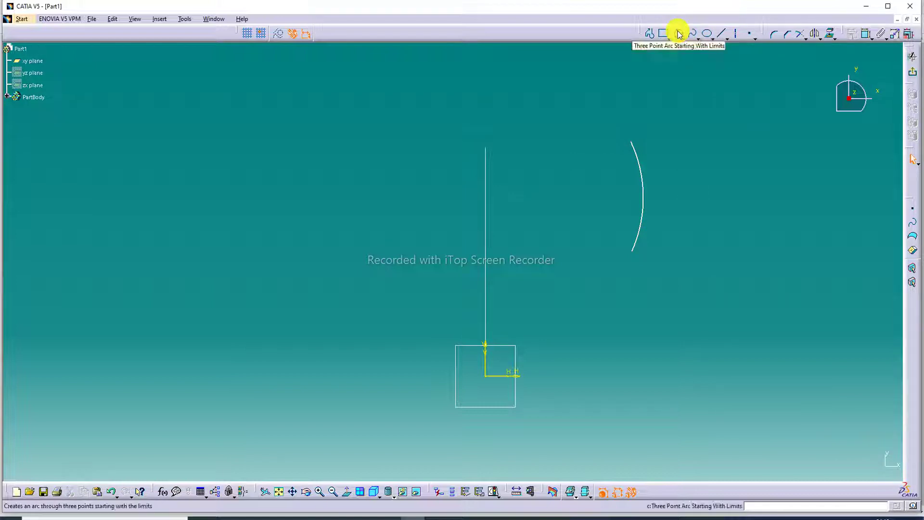
- Add a second three-point arc continuing downward from the first arc's lower end
click(678, 33)
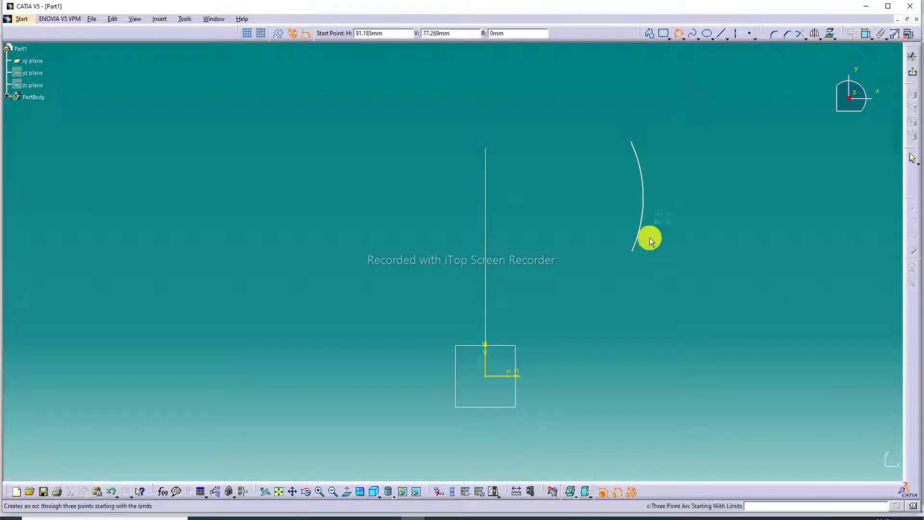
click(634, 251)
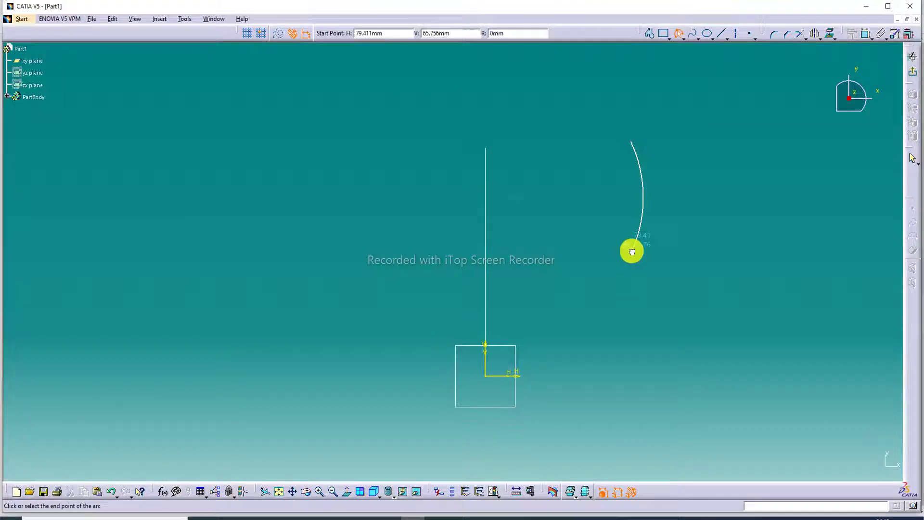
click(630, 321)
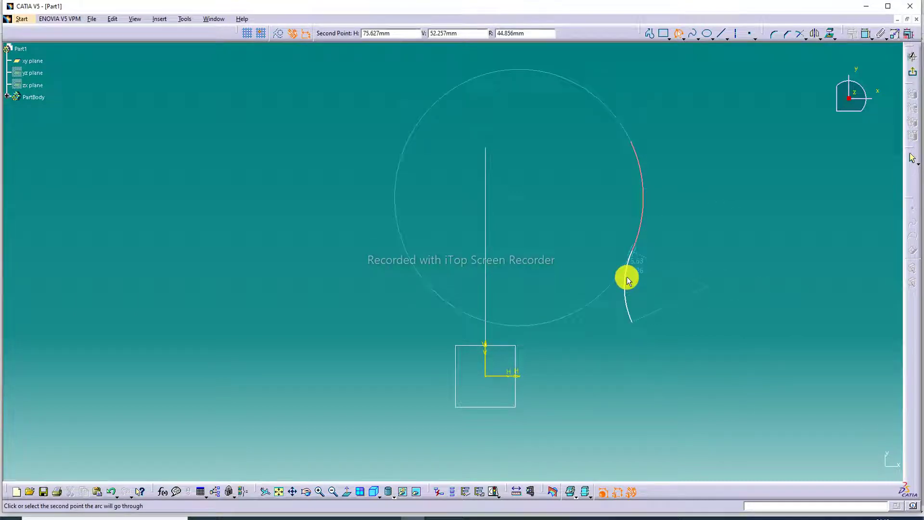
click(627, 277)
- Drag the arc endpoints into an S-shape, lengthen the line slightly, and exit the sketch
drag(631, 319, 640, 366)
drag(635, 147, 619, 112)
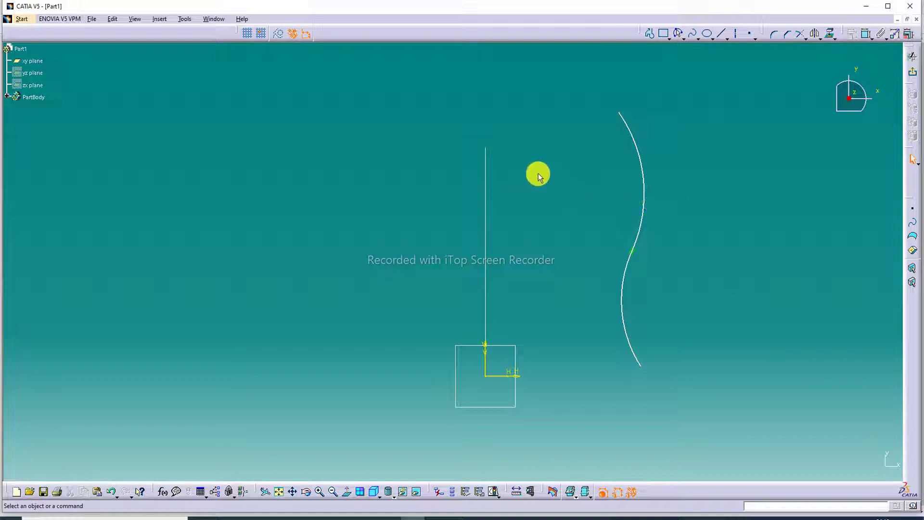
mouse_move(485, 146)
mouse_down()
mouse_move(485, 118)
mouse_move(487, 165)
mouse_move(487, 120)
mouse_move(485, 145)
mouse_up()
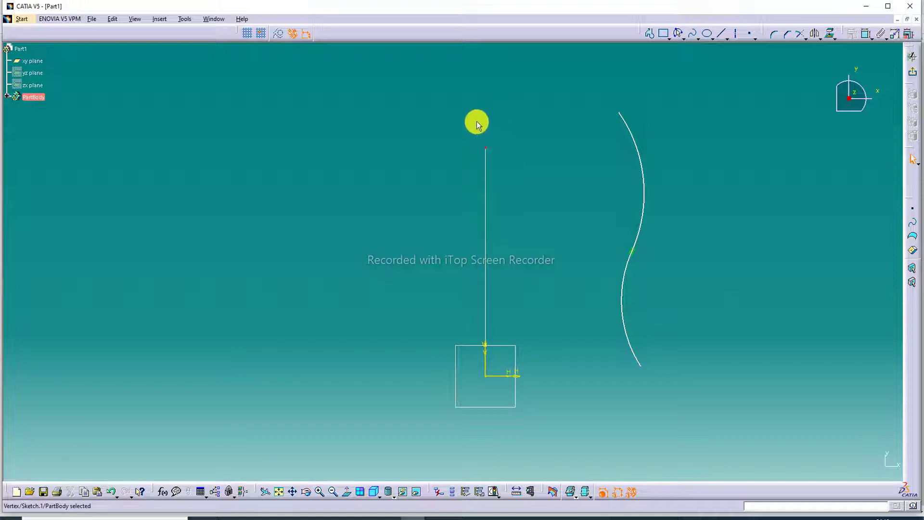
drag(648, 187, 642, 209)
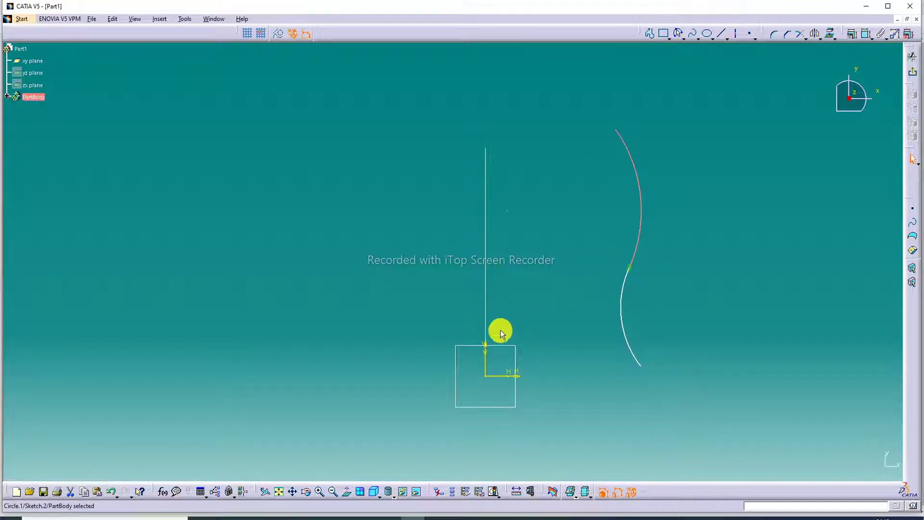
click(486, 154)
drag(486, 155, 486, 148)
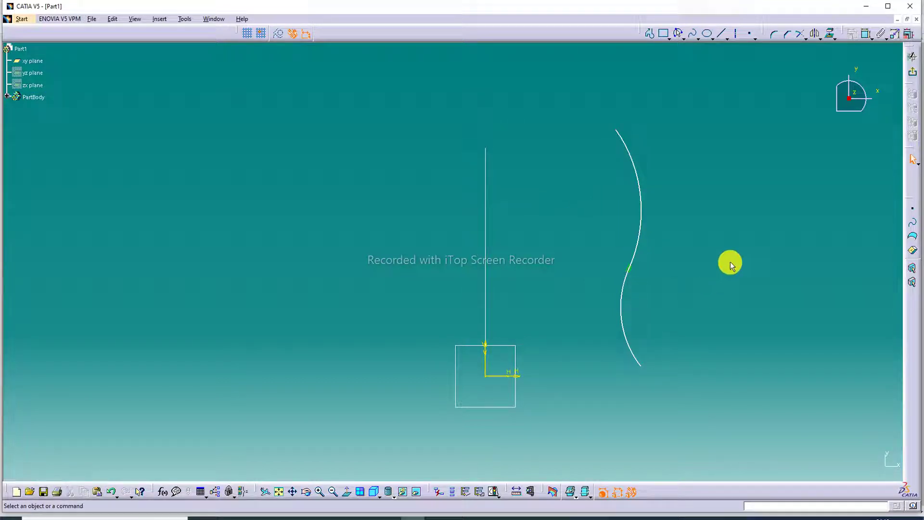
click(912, 72)
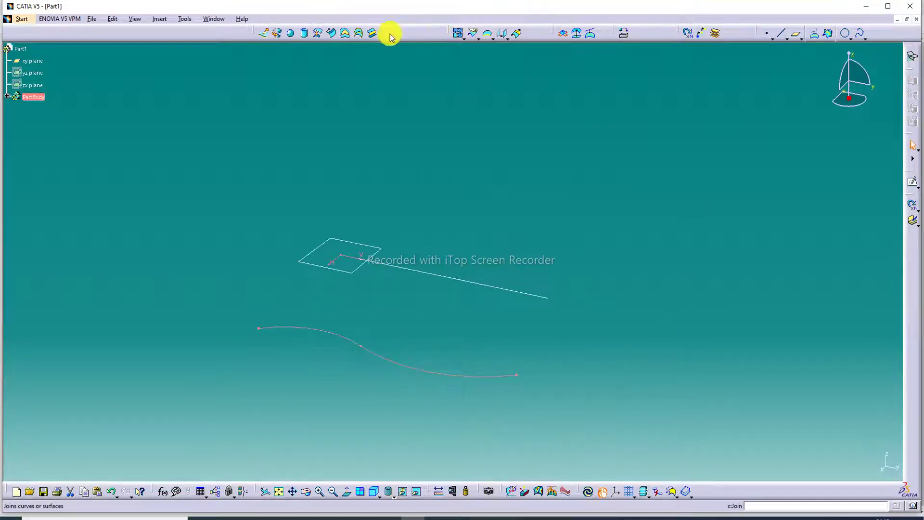
- Define a Line-type Two limits sweep guided by Sketch.1 and Sketch.2, and preview it
click(335, 36)
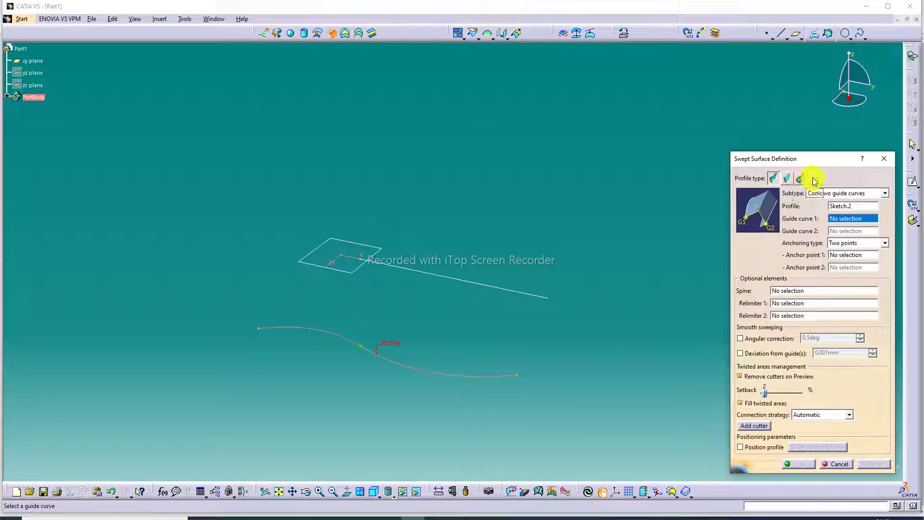
click(787, 180)
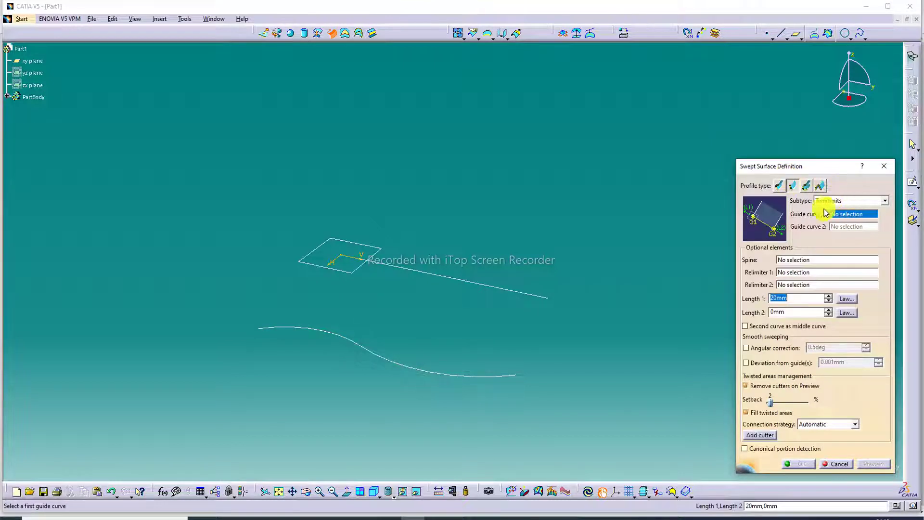
click(852, 201)
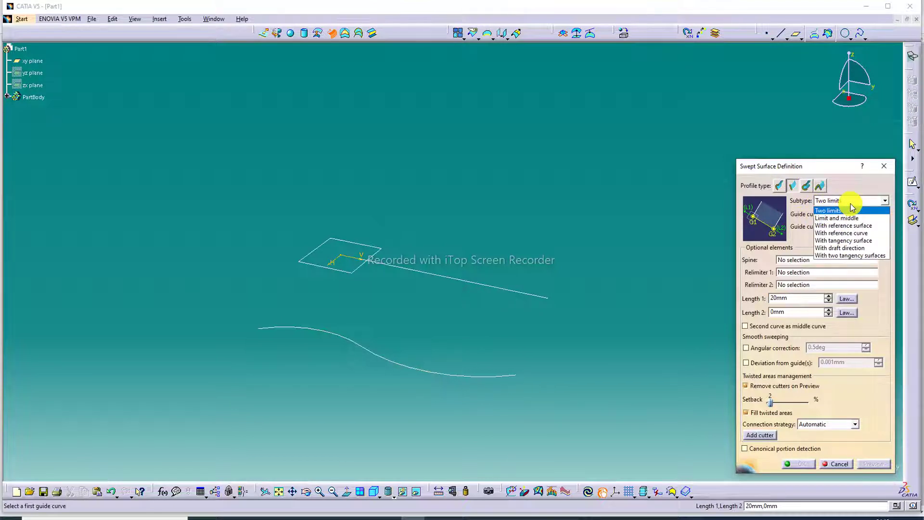
click(851, 198)
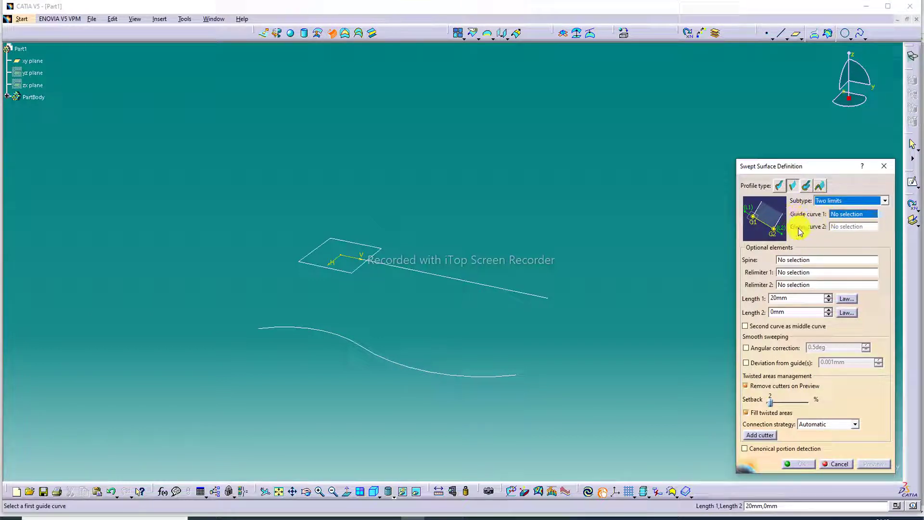
click(466, 281)
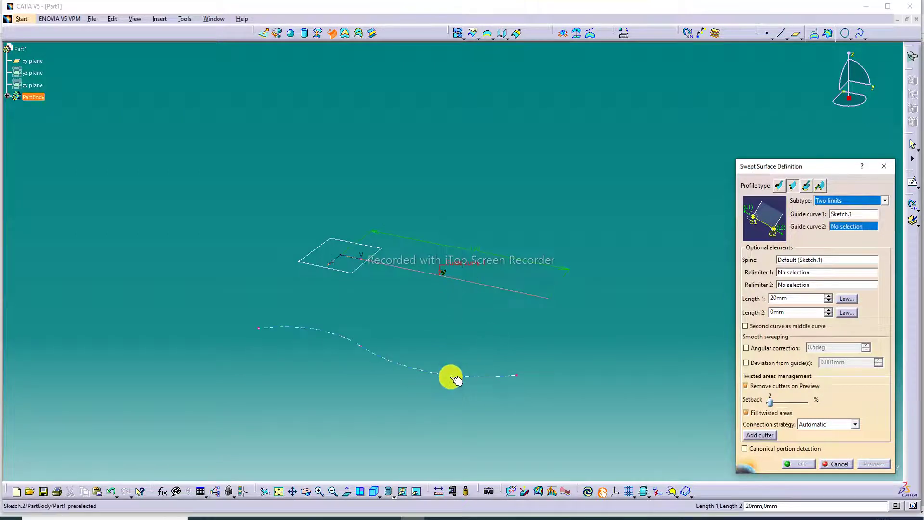
click(455, 379)
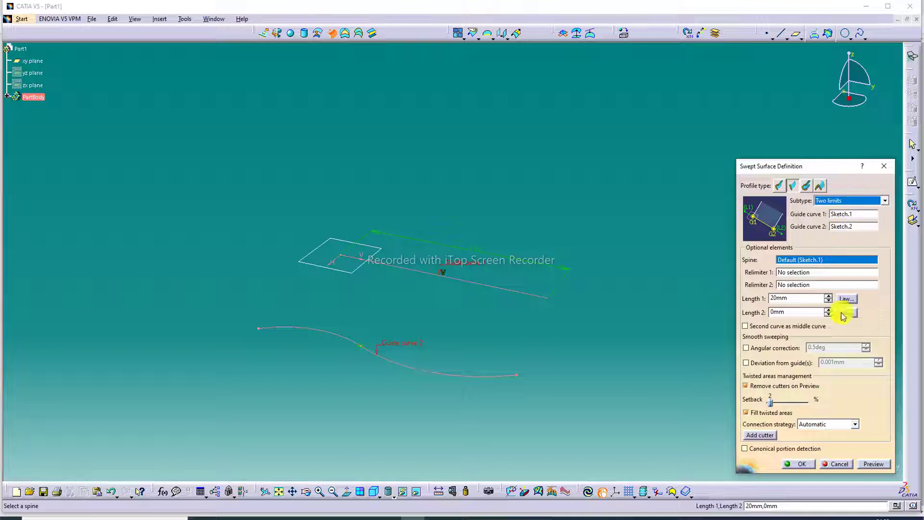
click(875, 464)
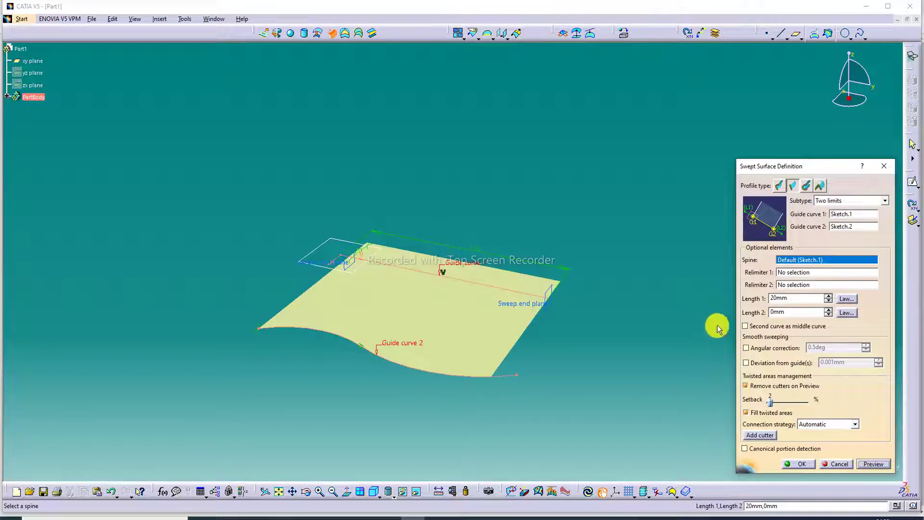
middle_drag(461, 271, 440, 316)
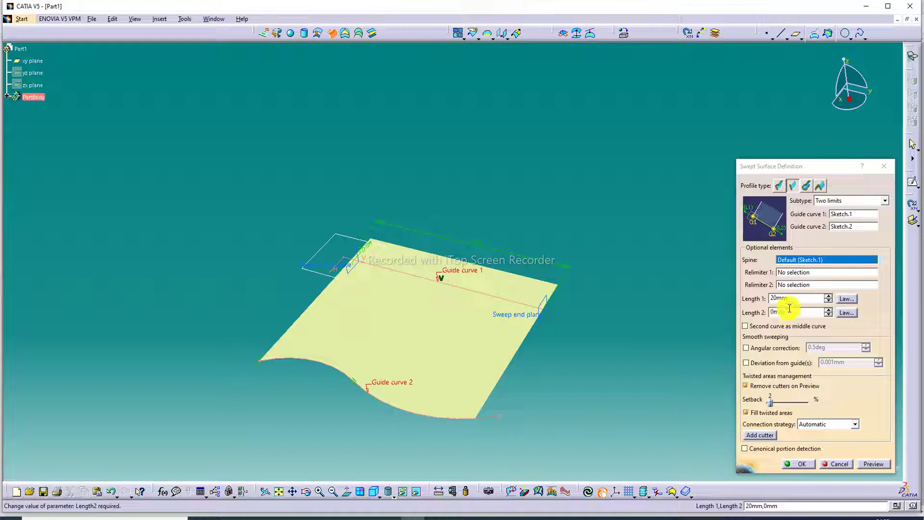
- Set the sweep's Length 2 to 12 mm and refresh the preview
click(828, 310)
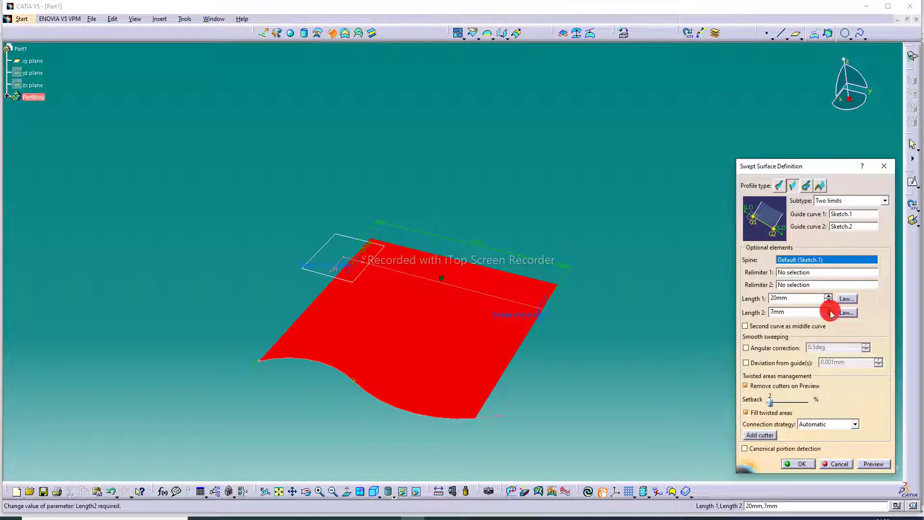
click(878, 463)
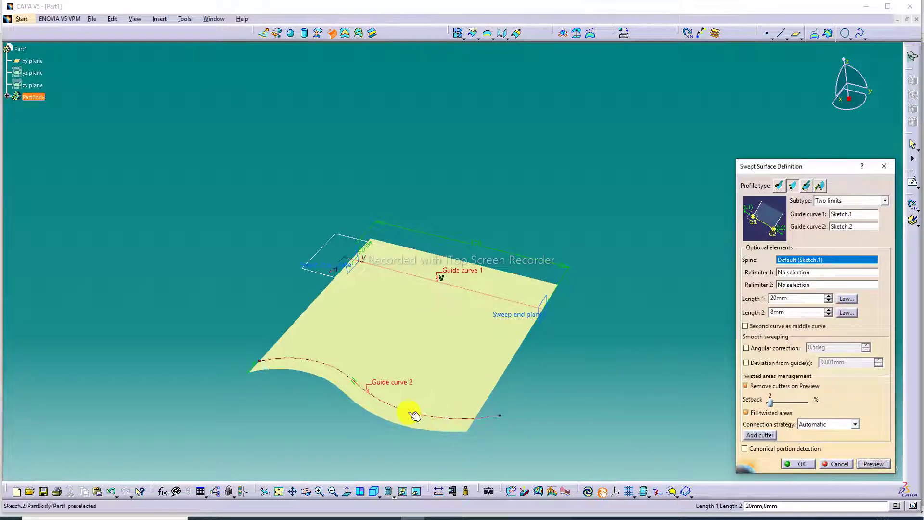
double_click(254, 367)
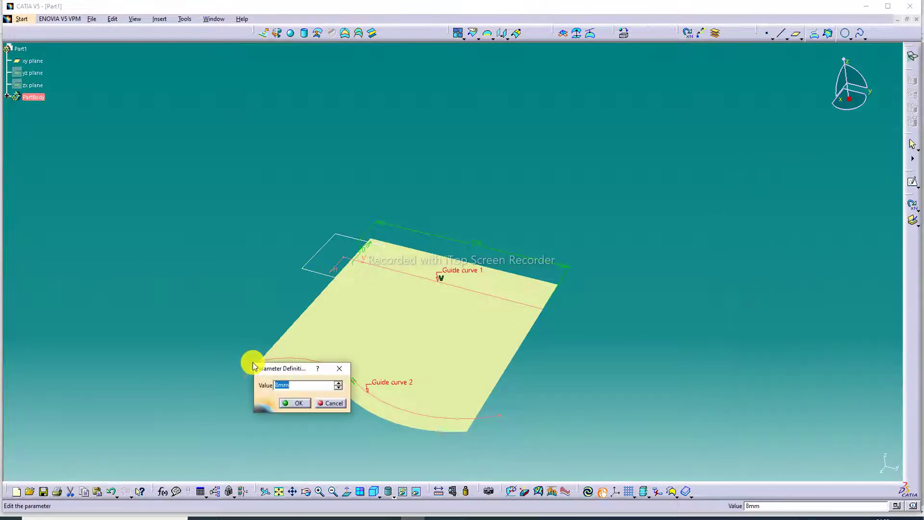
text(12)
key(Return)
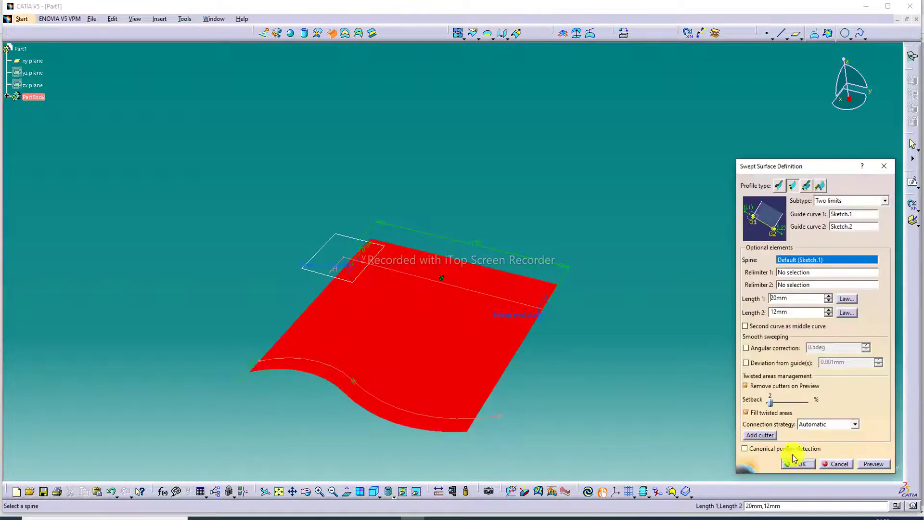
click(872, 463)
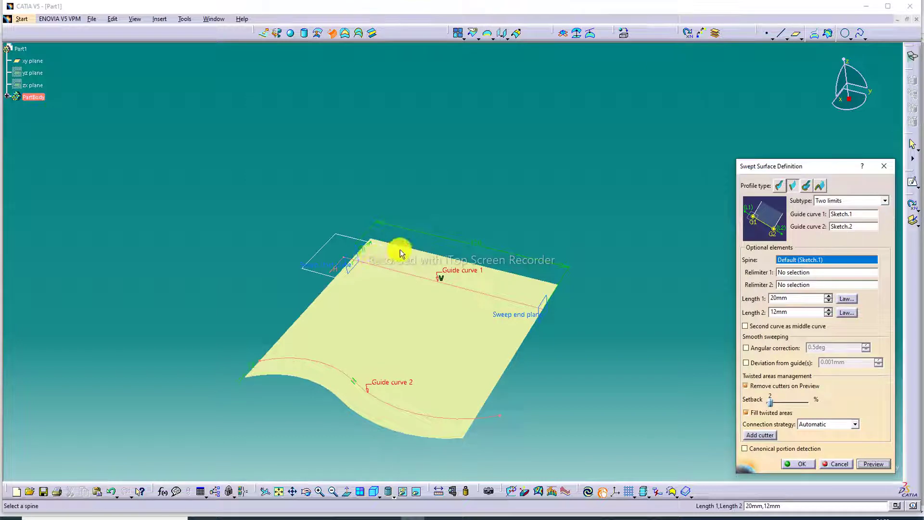
- Change Length 1 from 20 mm to 10 mm and refresh the preview
double_click(362, 253)
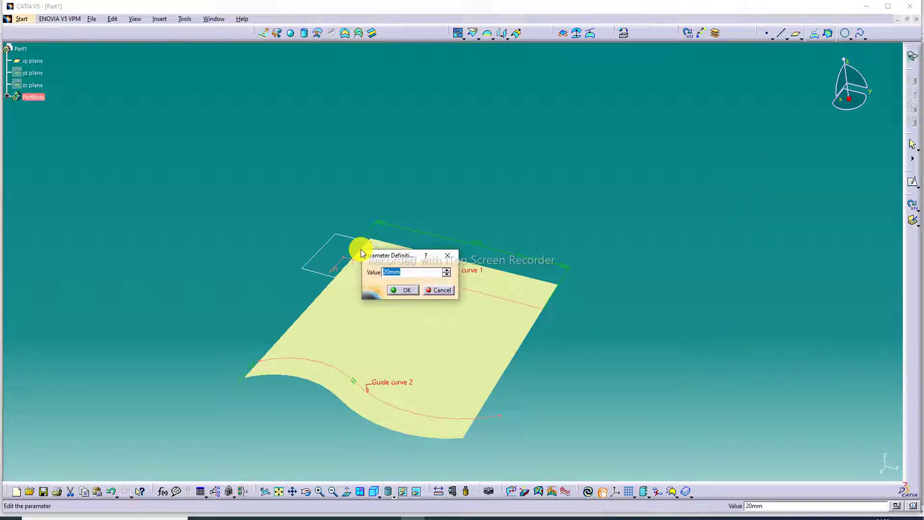
text(10)
key(Return)
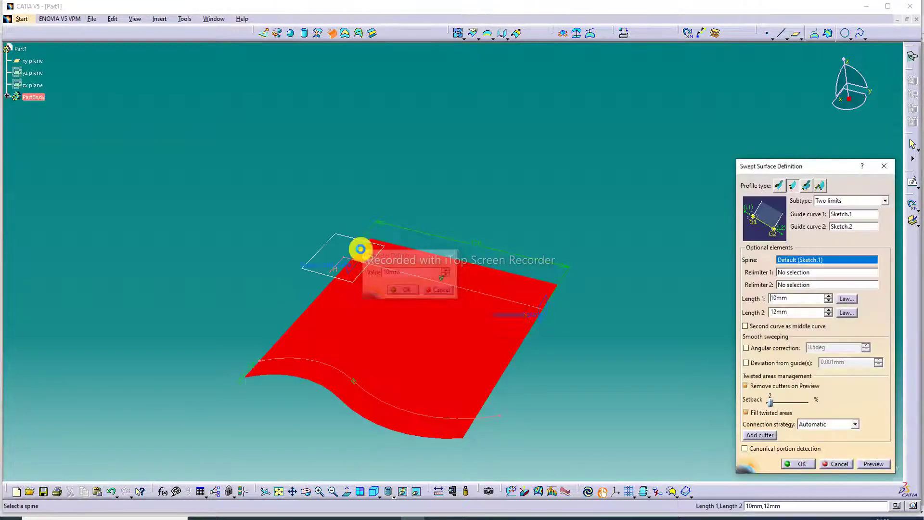
click(873, 464)
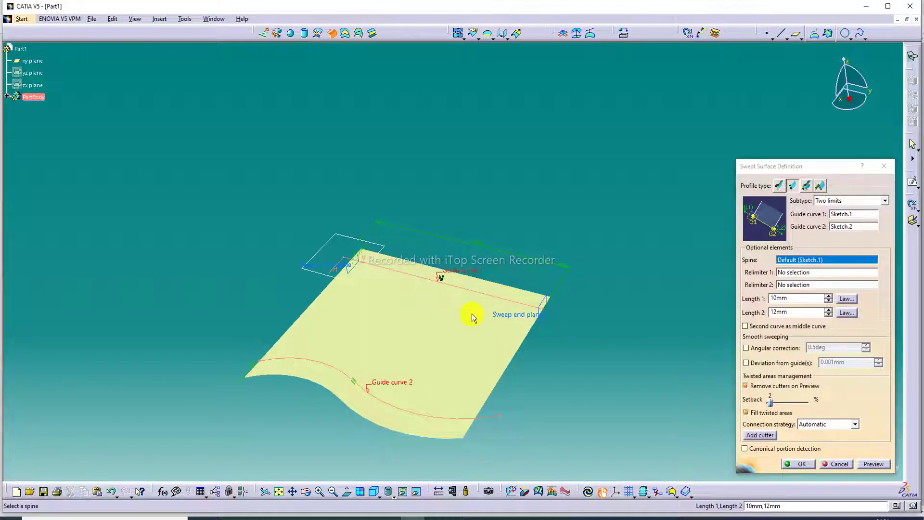
- Raise both Length 1 and Length 2 to 41 mm and preview the wider surface
middle_drag(472, 316, 430, 302)
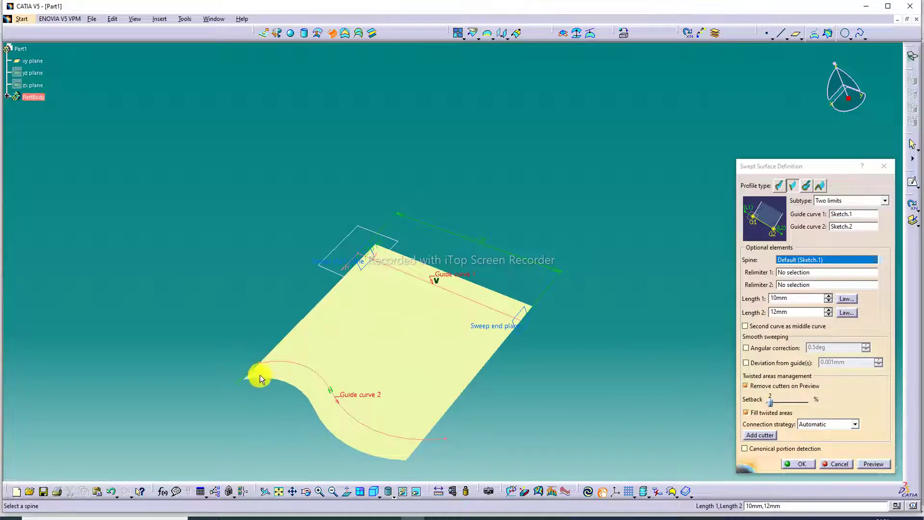
click(829, 310)
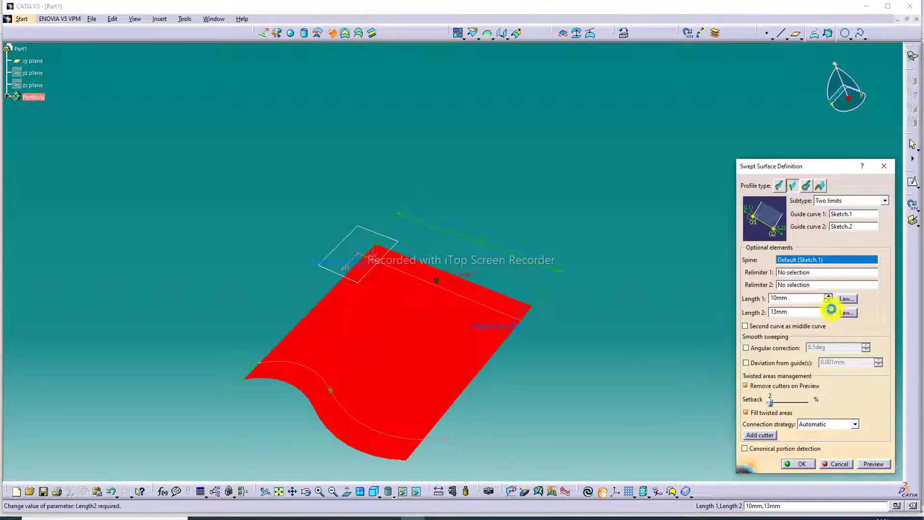
click(829, 309)
click(873, 464)
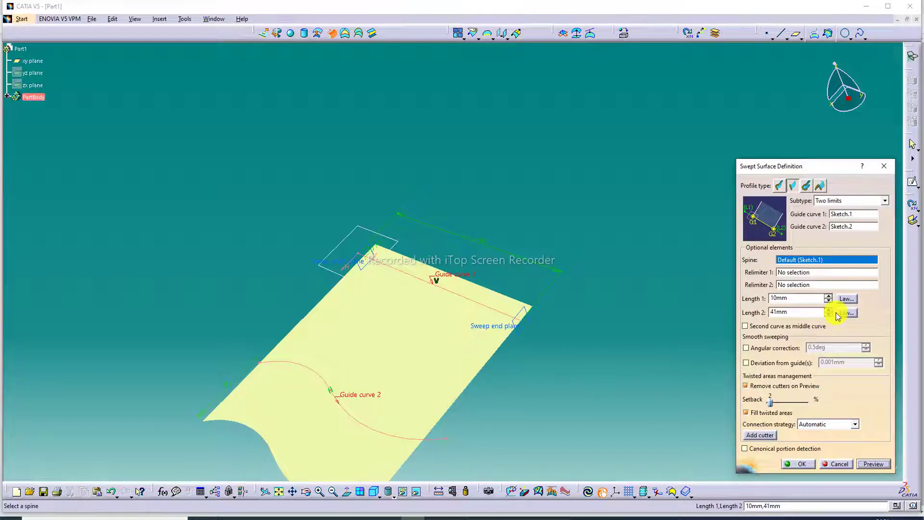
click(828, 296)
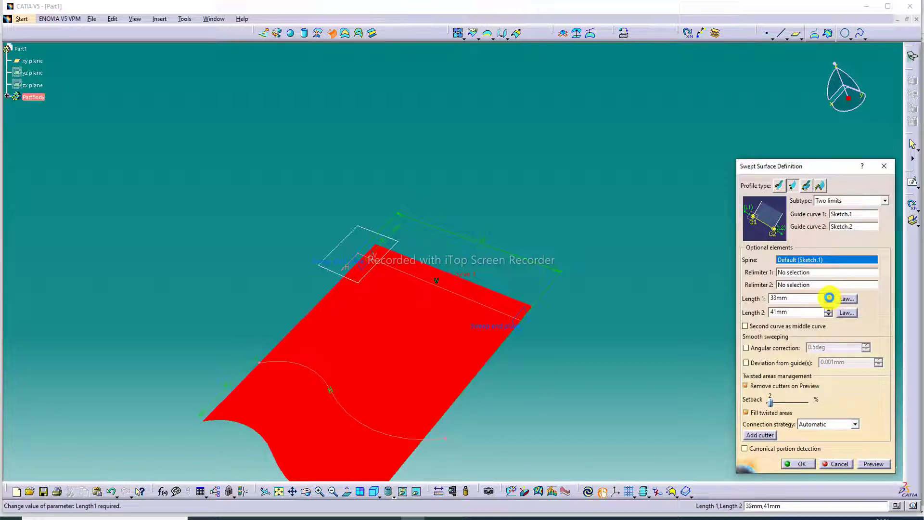
click(874, 464)
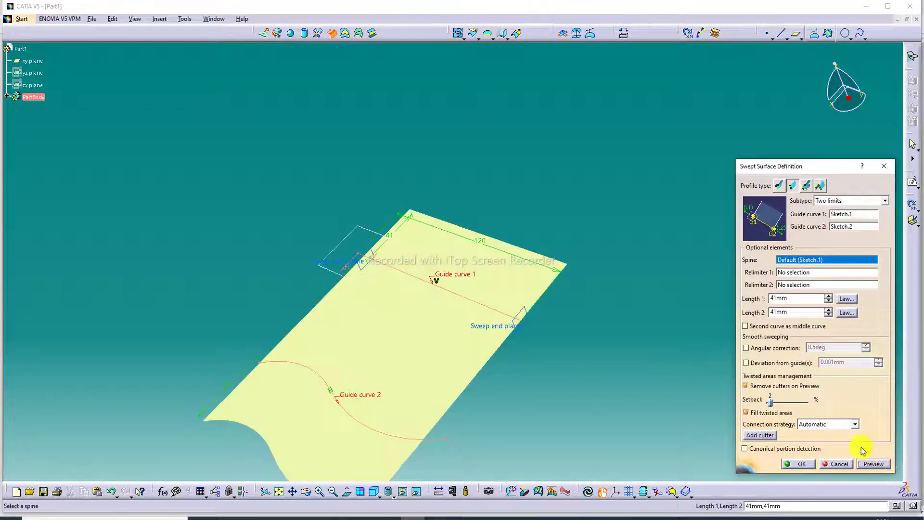
- Confirm the sweep to create Sweep.1
click(802, 464)
middle_drag(512, 299, 505, 42)
middle_drag(505, 103, 623, 322)
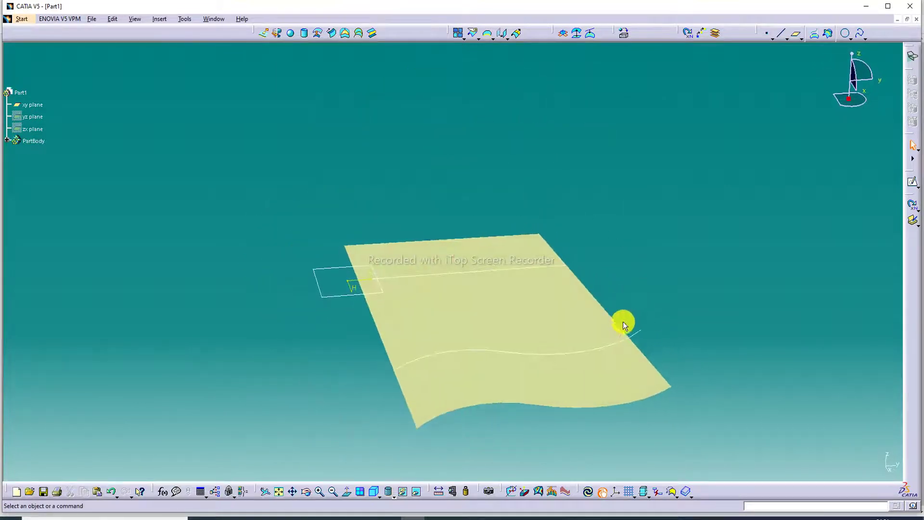
- Hide Sketch.1, Sketch.2 and the xy plane so only the surface shows
right_click(505, 268)
click(539, 301)
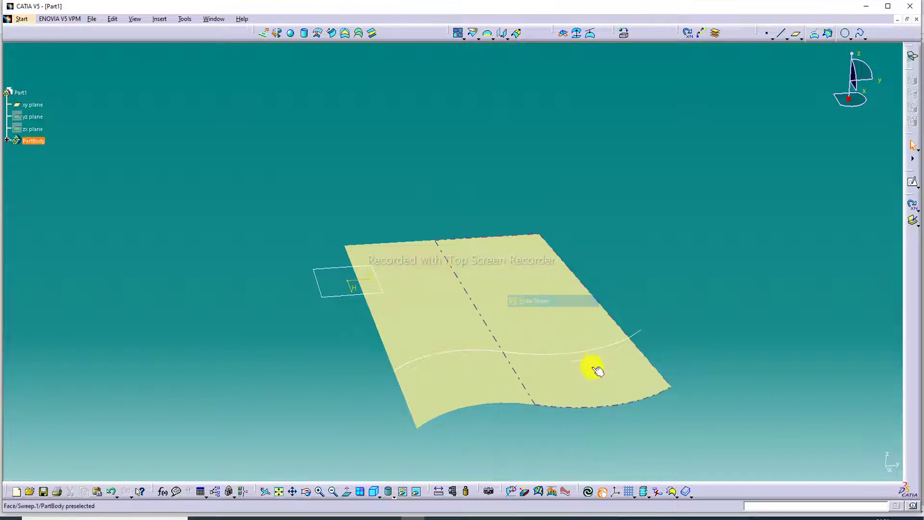
right_click(591, 350)
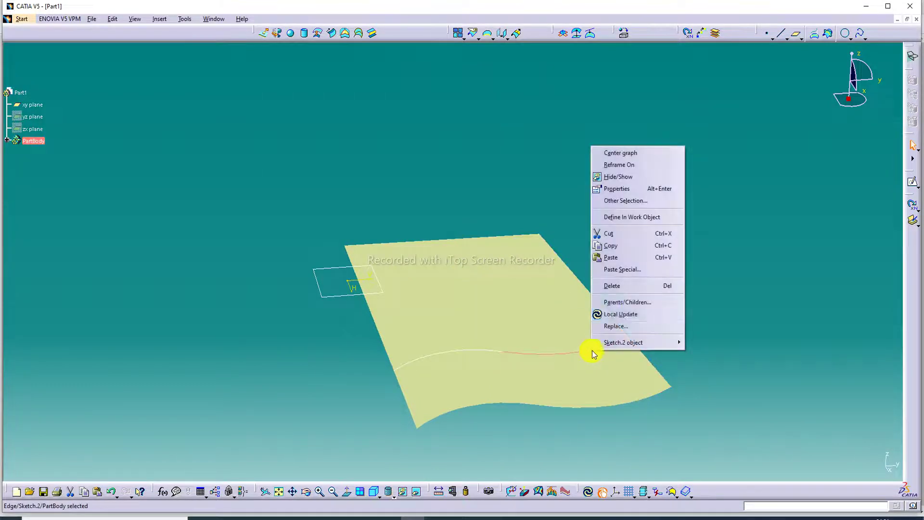
click(618, 180)
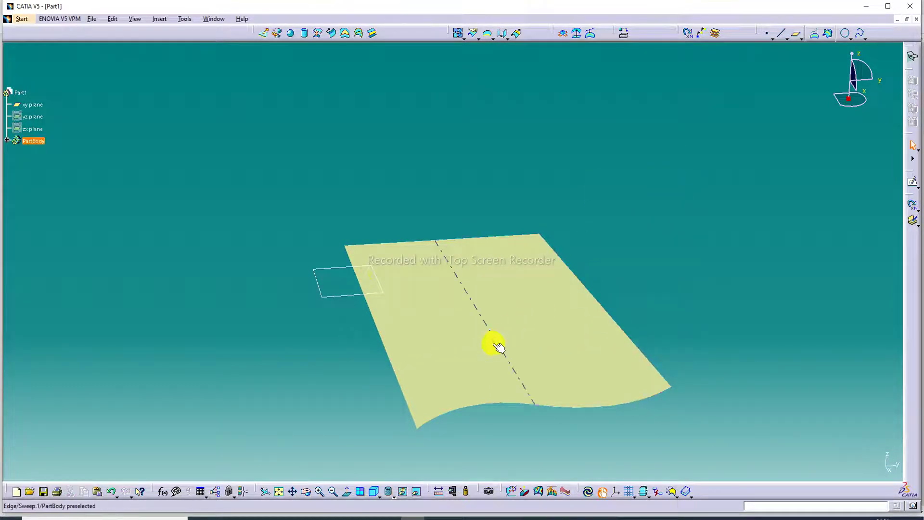
right_click(351, 297)
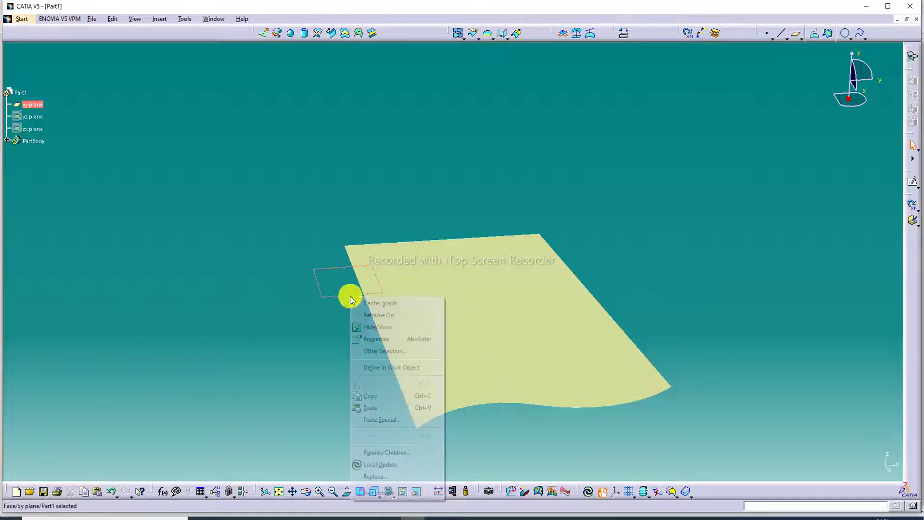
click(377, 327)
middle_drag(522, 313, 594, 192)
- Open the material library and apply B&W Tiling to the swept surface
click(624, 38)
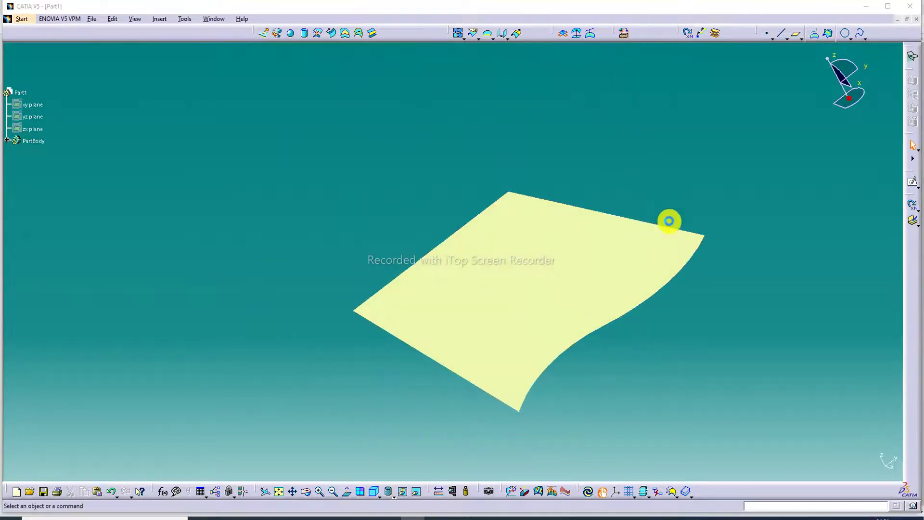
drag(636, 265, 532, 285)
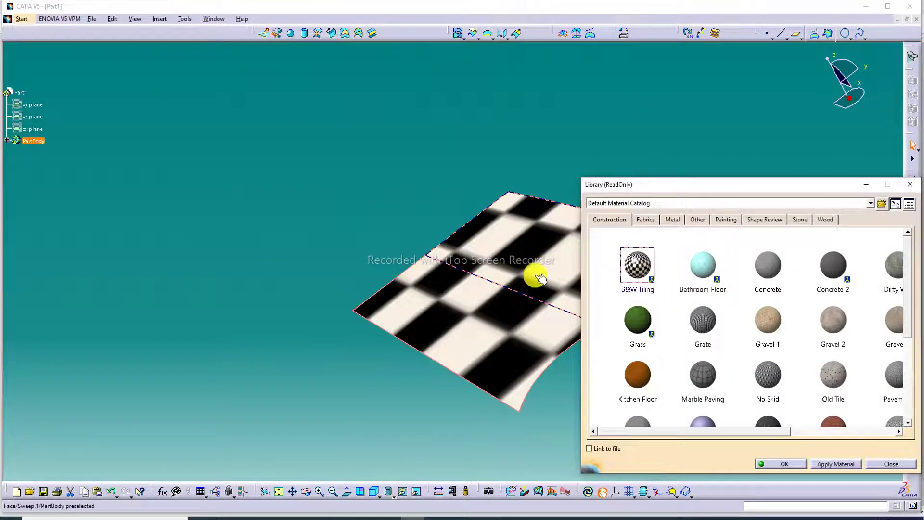
middle_drag(534, 263, 480, 273)
click(412, 250)
- Try Marble Paving, Kitchen Floor, Roof, Old Tile, Gravel 1 and Bathroom Floor materials on the surface
drag(682, 379, 472, 276)
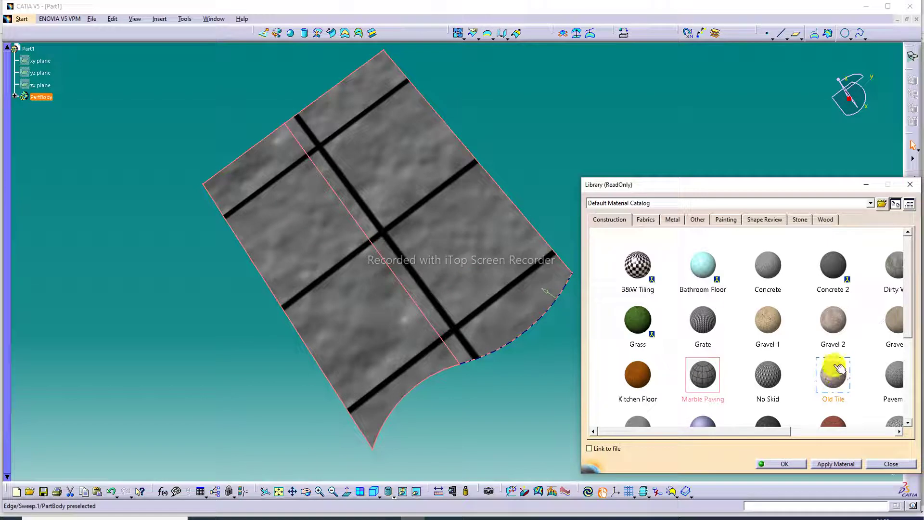
scroll(831, 365, down, 1)
drag(639, 333, 497, 295)
drag(825, 388, 478, 293)
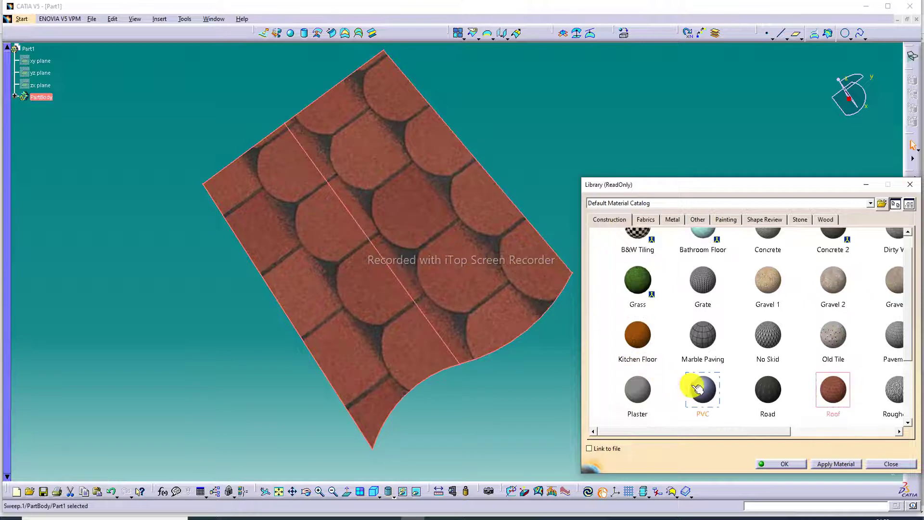
click(831, 335)
scroll(831, 335, up, 1)
drag(768, 322, 501, 263)
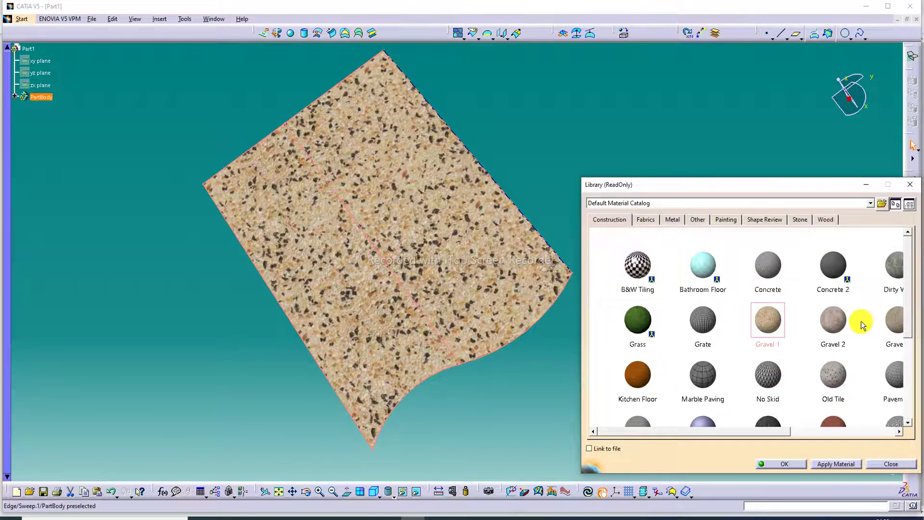
scroll(860, 322, down, 1)
scroll(818, 308, up, 2)
click(708, 279)
drag(709, 279, 485, 231)
- Reapply B&W Tiling as the final material and deselect the surface
drag(637, 285, 522, 258)
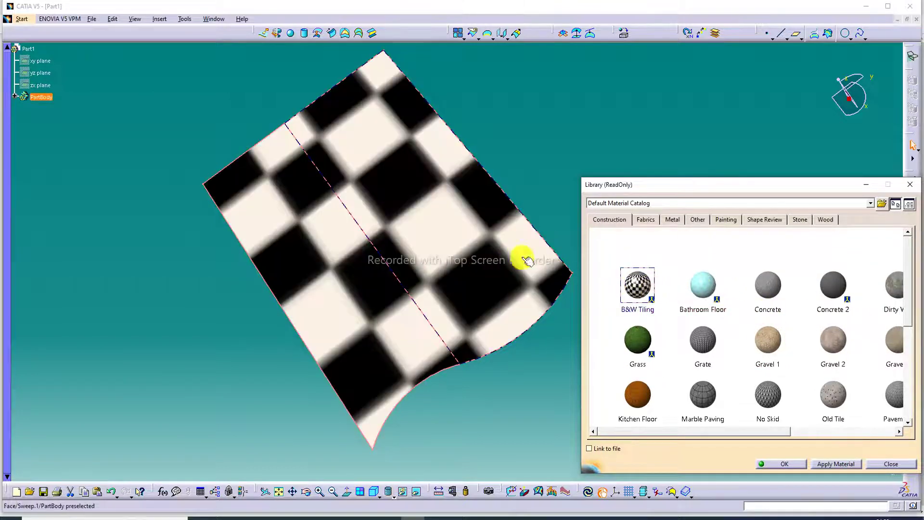
click(833, 302)
scroll(842, 306, down, 2)
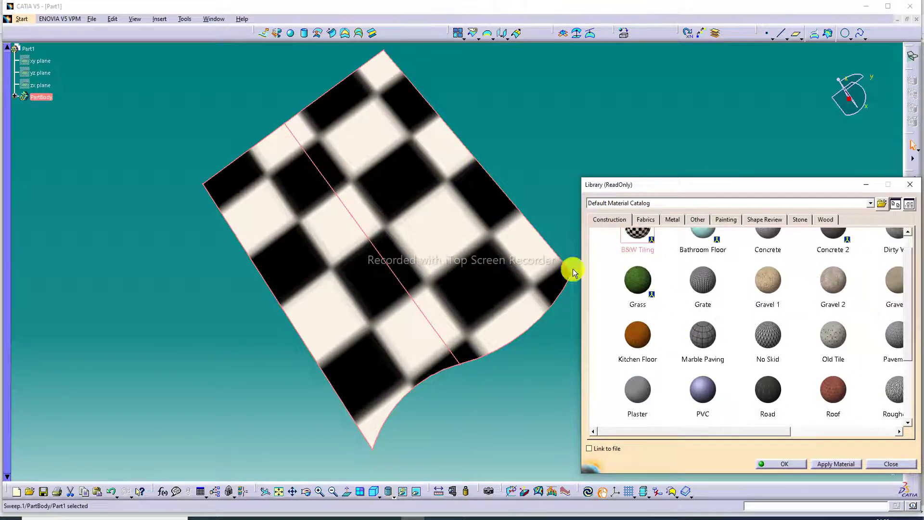
click(553, 147)
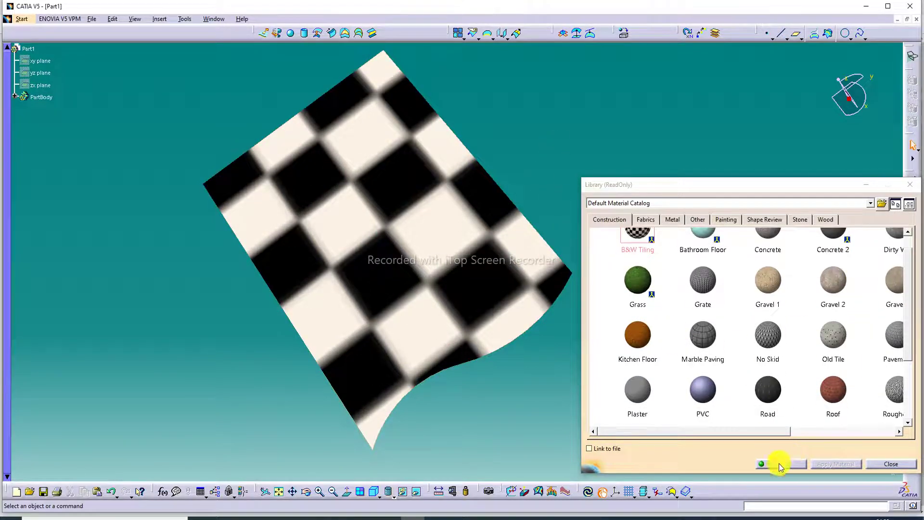
- Close the material library and orbit around the checkered surface
click(910, 184)
click(496, 225)
middle_drag(496, 224, 394, 135)
click(330, 289)
middle_drag(330, 290, 658, 284)
- Switch to isometric view, then fit and zoom so the surface fills the view
click(374, 491)
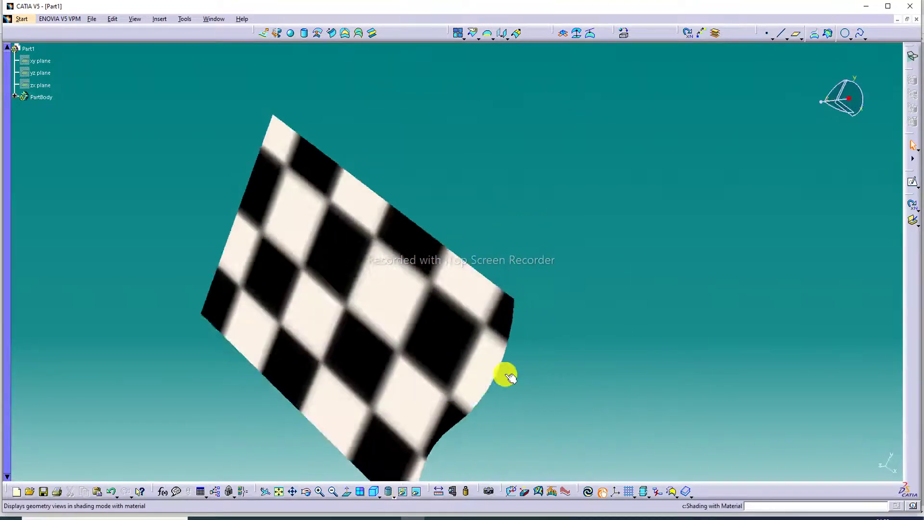
middle_drag(469, 137, 457, 160)
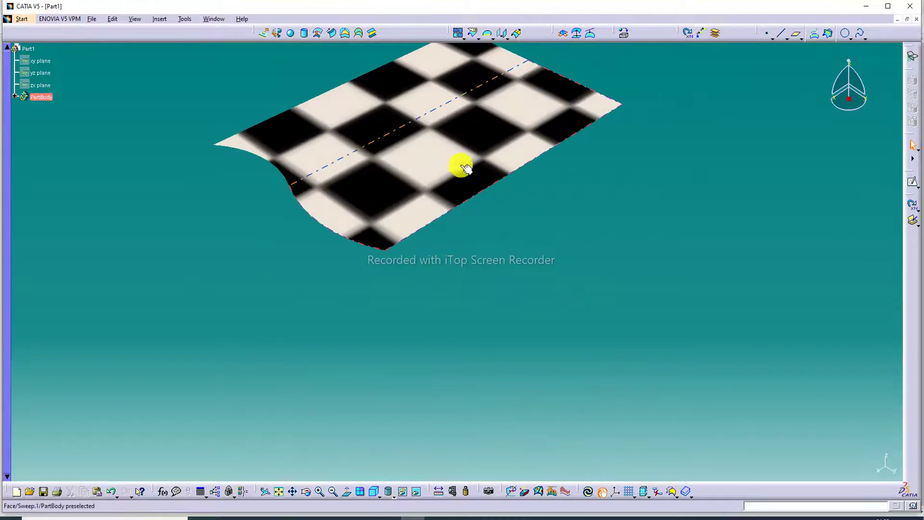
click(278, 491)
middle_drag(431, 266, 459, 332)
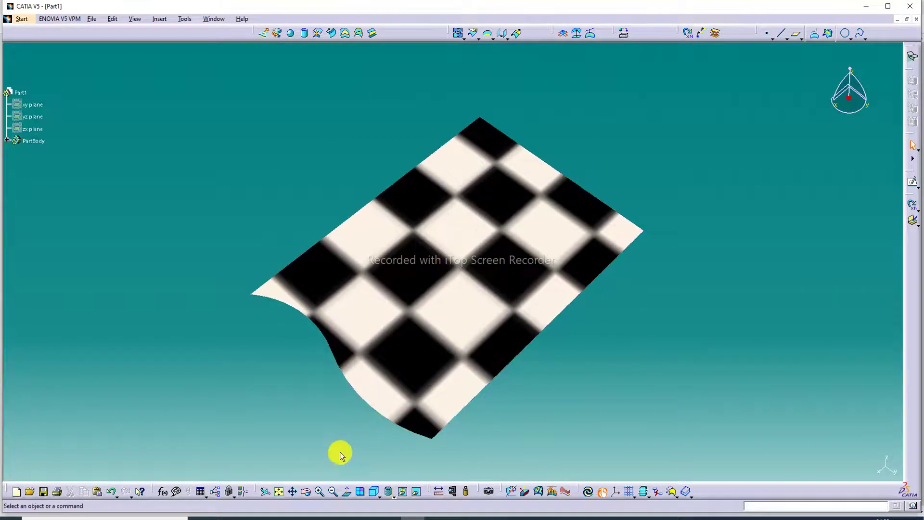
click(321, 491)
middle_drag(423, 423, 435, 374)
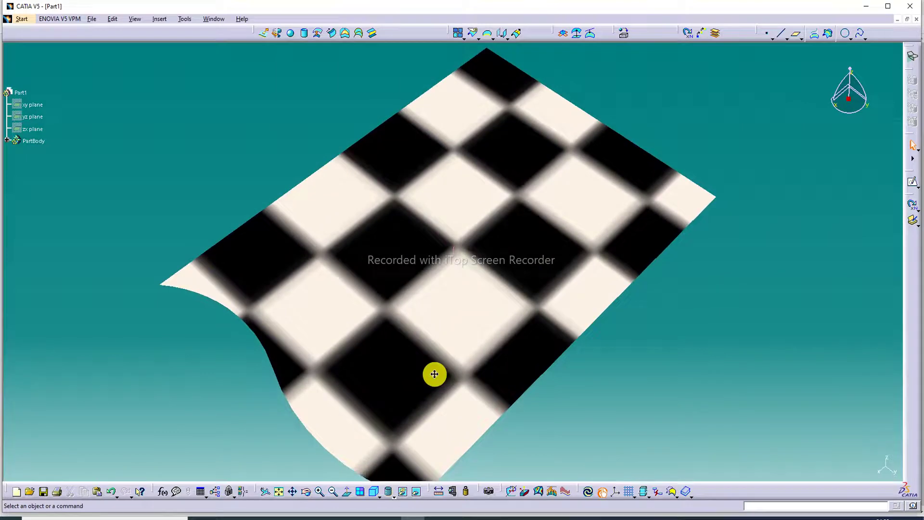
click(279, 491)
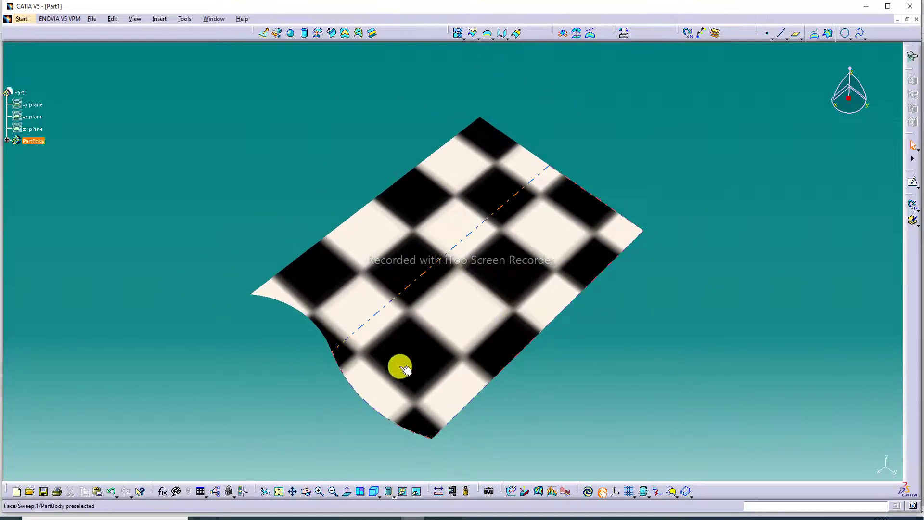